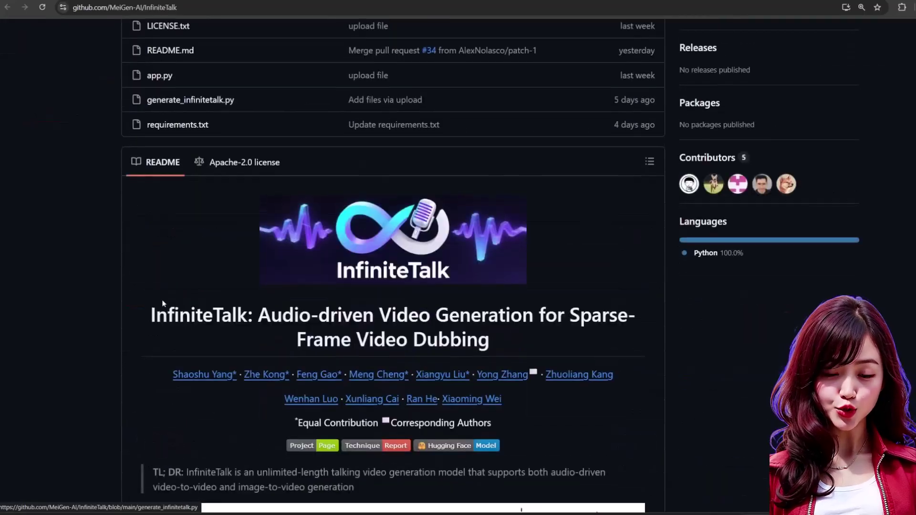
Copy the ComfyUI-WanVideoWrapper HTTPS clone URL and open the ComfyUI_windows_portable folder.
scroll(162, 312, down, 10)
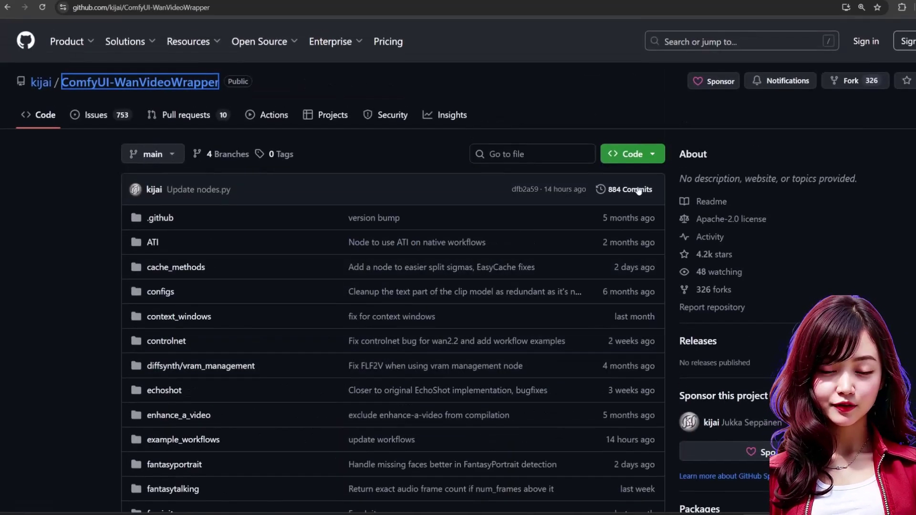
click(659, 157)
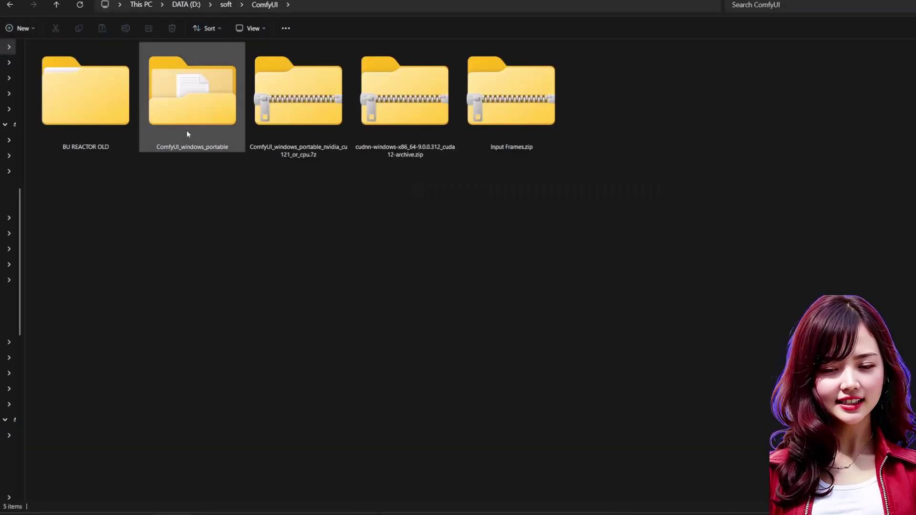
double_click(187, 130)
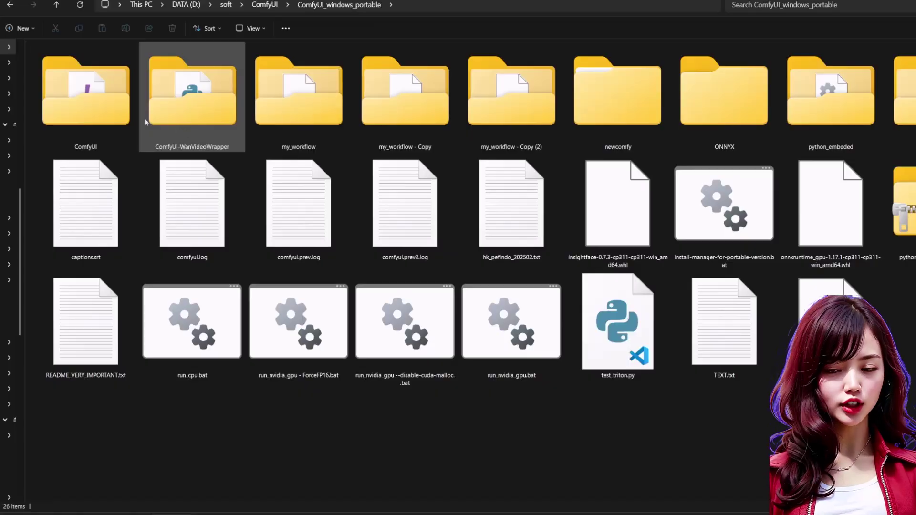
Browse into ComfyUI\custom_nodes\ComfyUI-WanVideoWrapper in File Explorer.
double_click(125, 117)
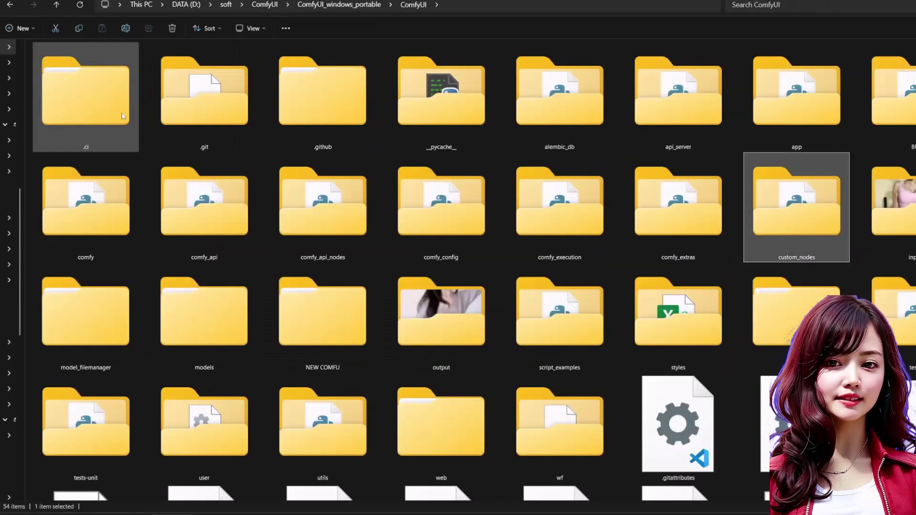
key(Return)
scroll(116, 286, down, 10)
click(116, 423)
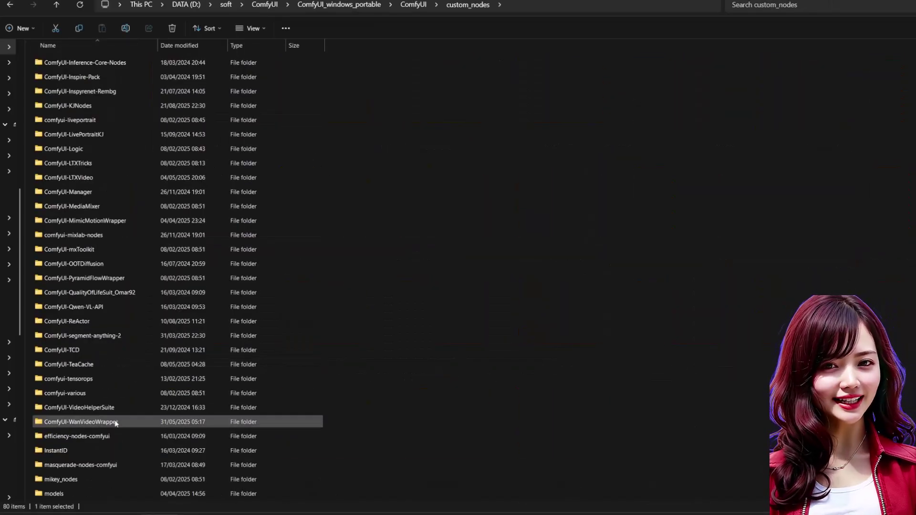
double_click(116, 423)
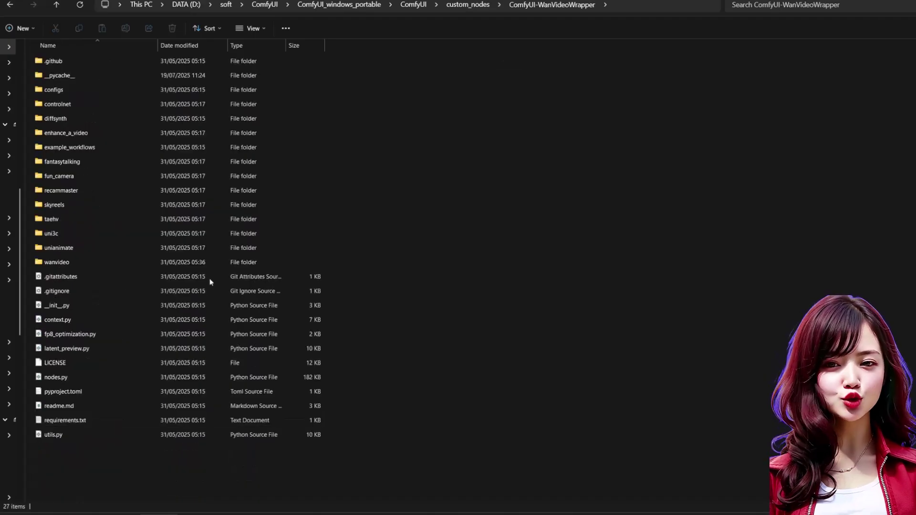
Launch a command prompt in that folder with cmd and start git pull.
click(677, 5)
text(cmd)
key(Return)
text(git pull)
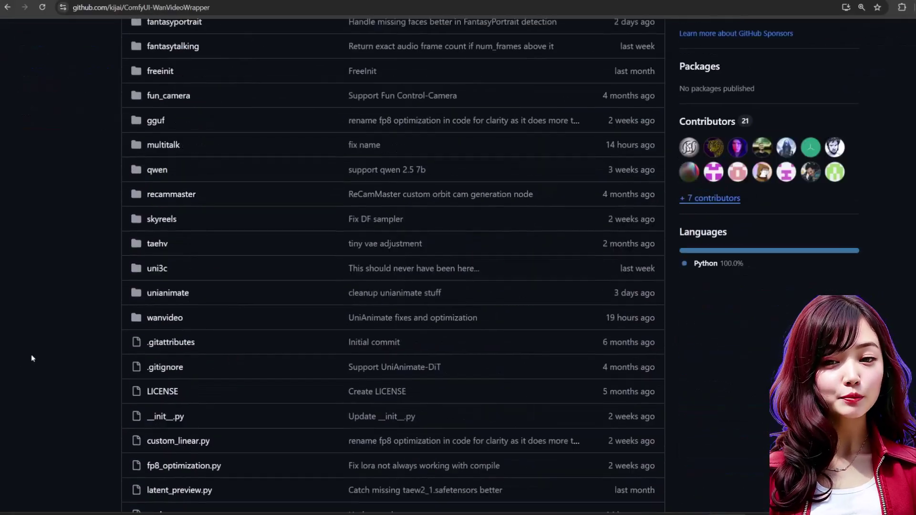
Copy the README's pip install requirements command line.
scroll(53, 362, down, 15)
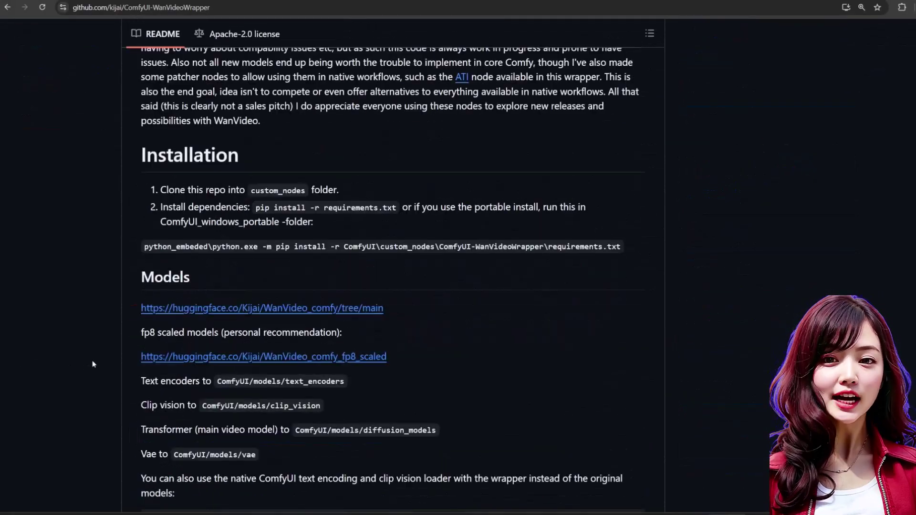
drag(145, 246, 565, 247)
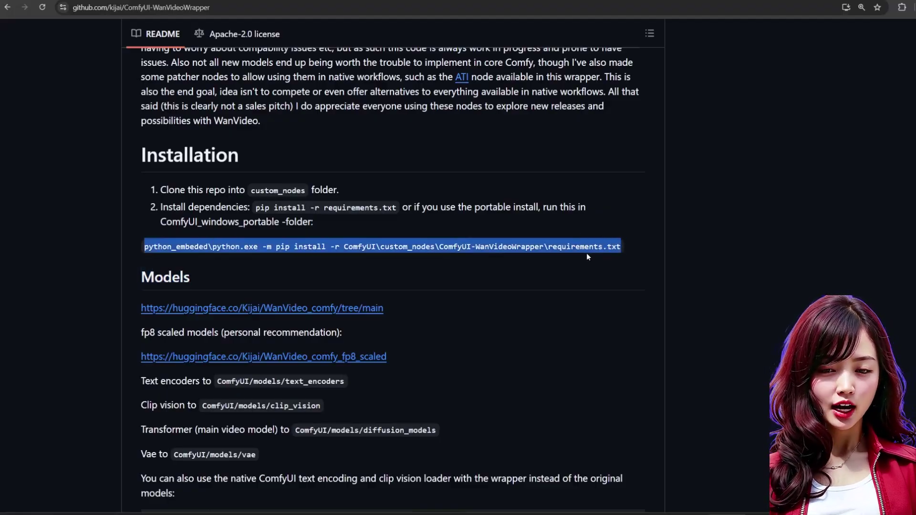
click(585, 241)
Move up three levels to ComfyUI_windows_portable and run the pasted requirements install.
key(alt+Tab)
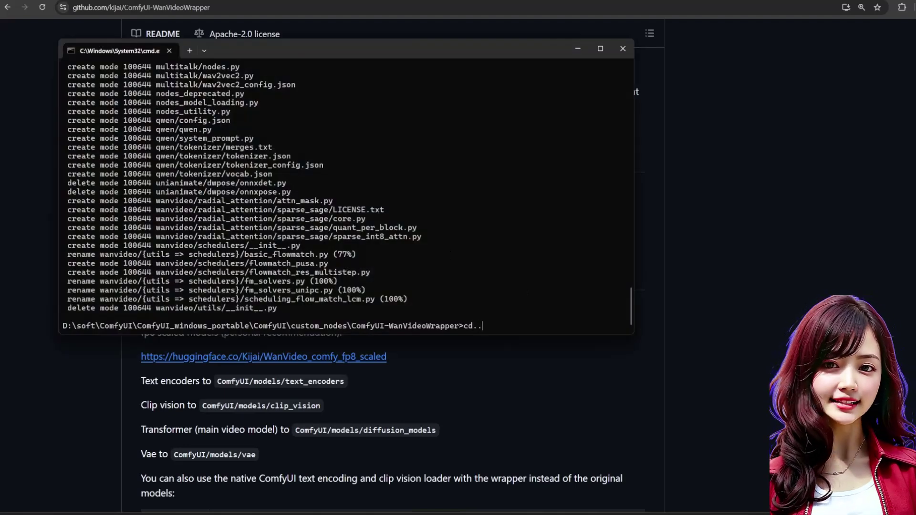
text(cd..)
key(Return)
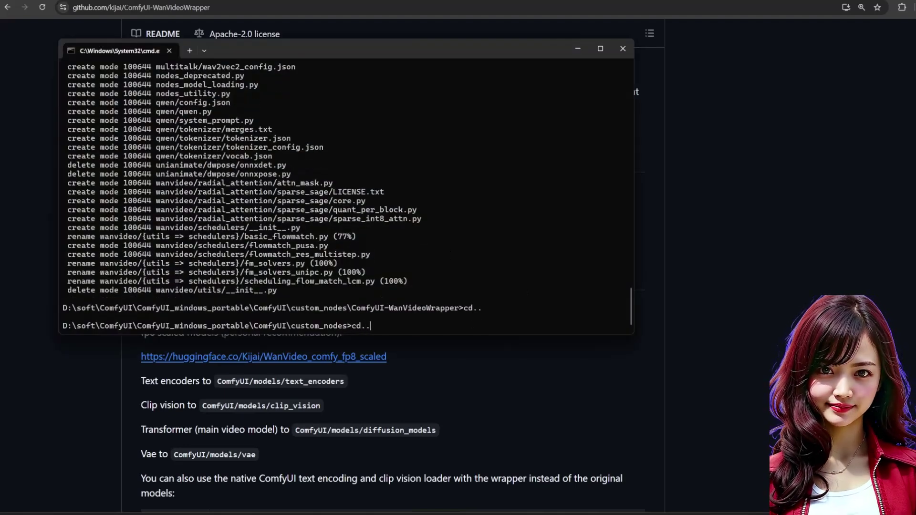
text(cd..)
key(Return)
text(cd..)
key(Return)
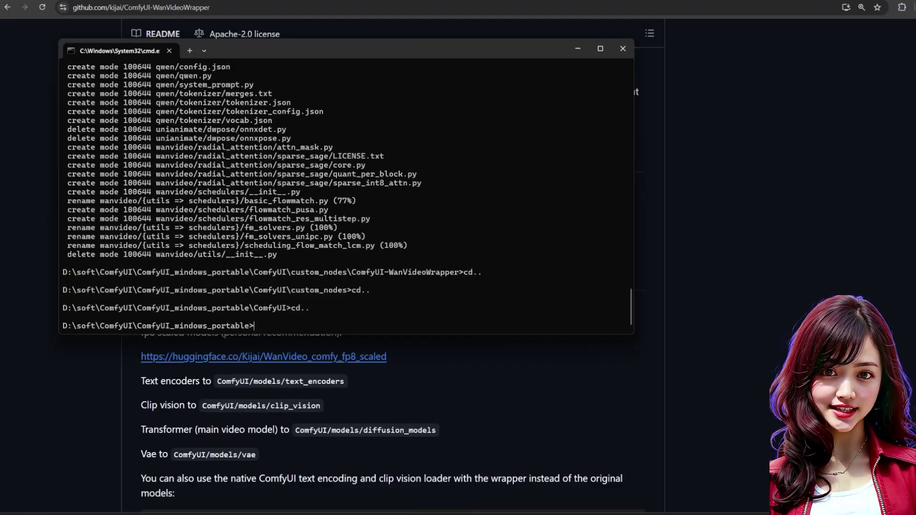
text(python_embeded\python.exe -m pip install -r ComfyUI\custom_nodes\ComfyUI-WanVideoWrapper\requirements.txt)
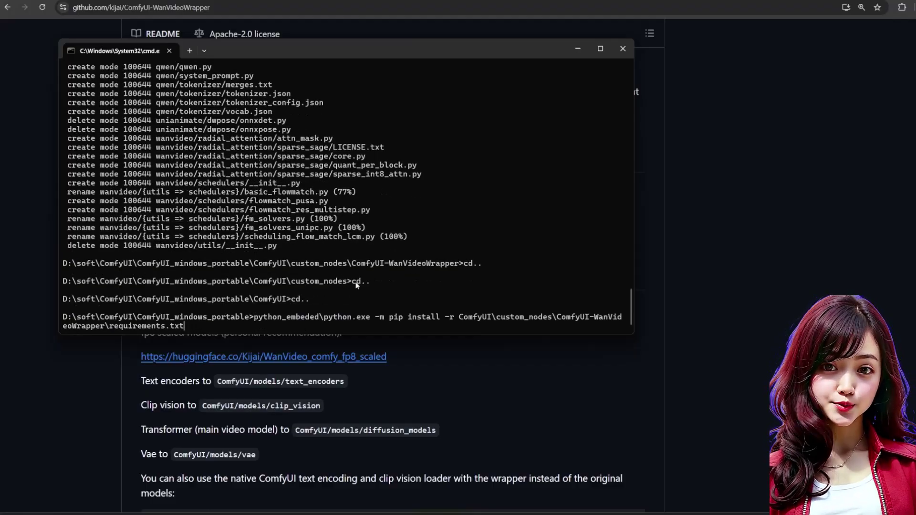
key(Return)
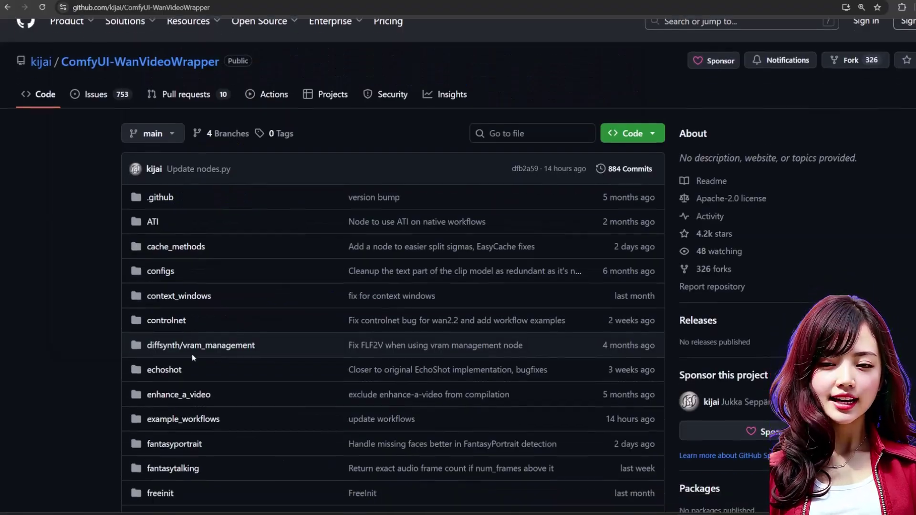
scroll(191, 354, down, 2)
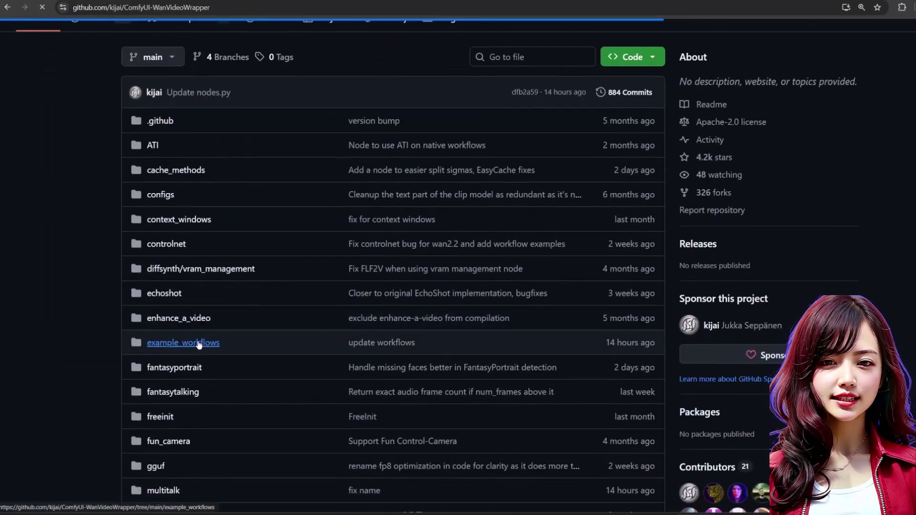
Load wanvideo_I2V_InfiniteTalk_example_02.json from example_workflows into ComfyUI.
scroll(200, 330, down, 4)
scroll(231, 352, down, 3)
click(305, 375)
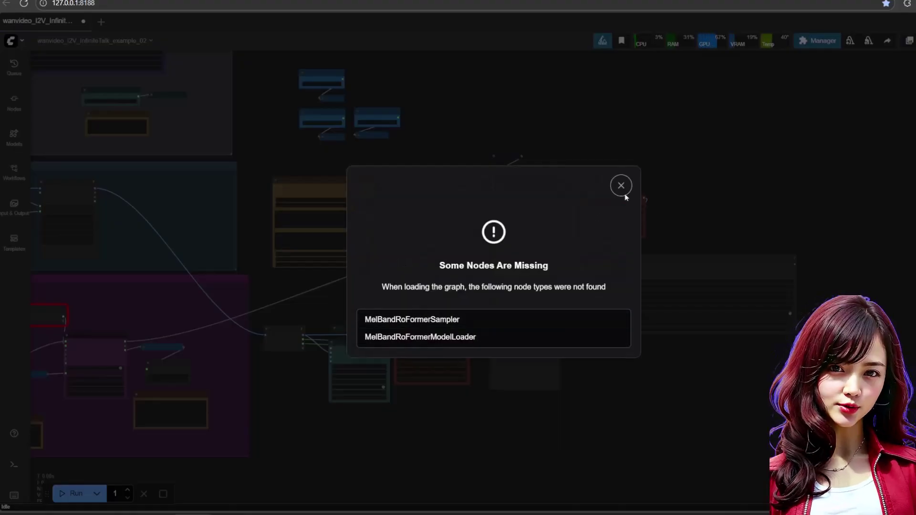
Install ComfyUI-MelBandRoFormer through Manager's Install Missing Custom Nodes, then restart the server.
click(621, 186)
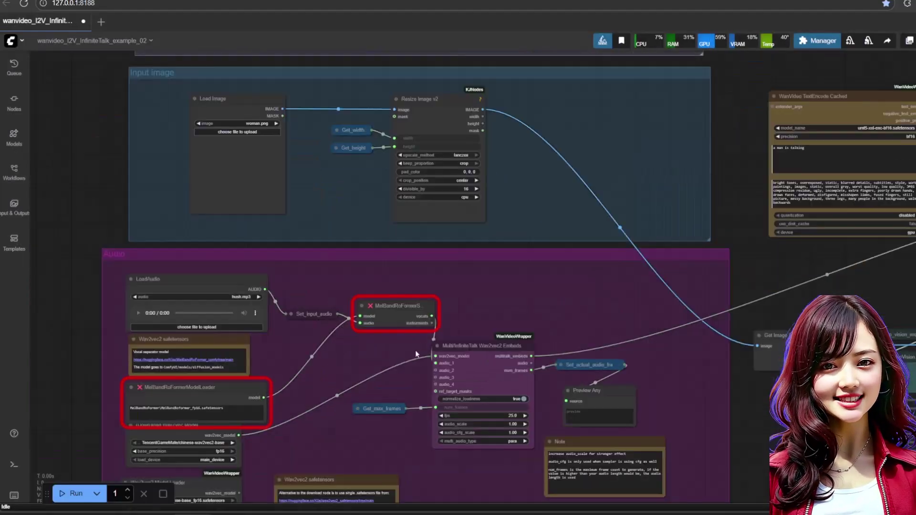
scroll(416, 350, up, 3)
click(817, 41)
click(511, 157)
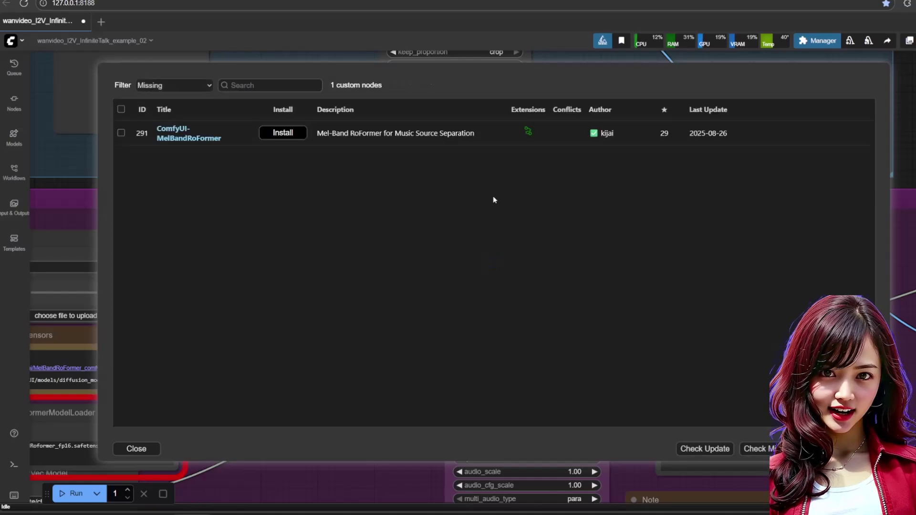
click(281, 133)
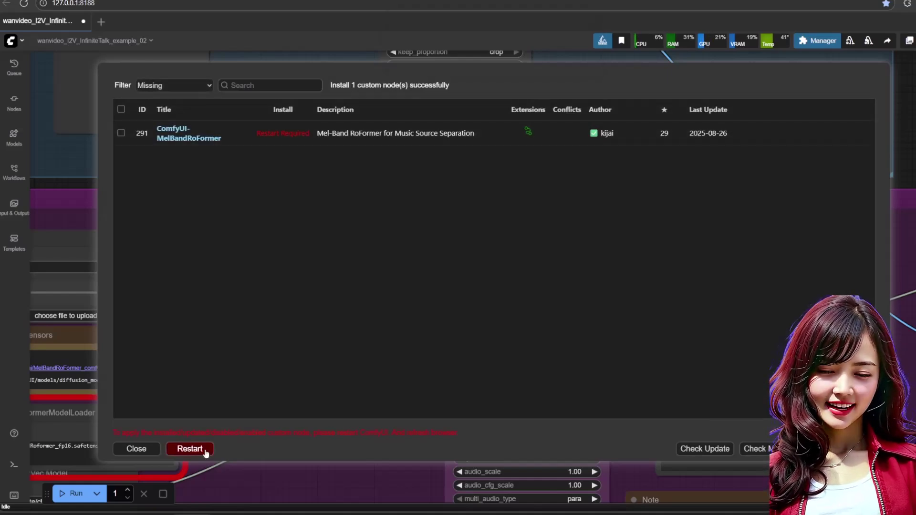
click(189, 448)
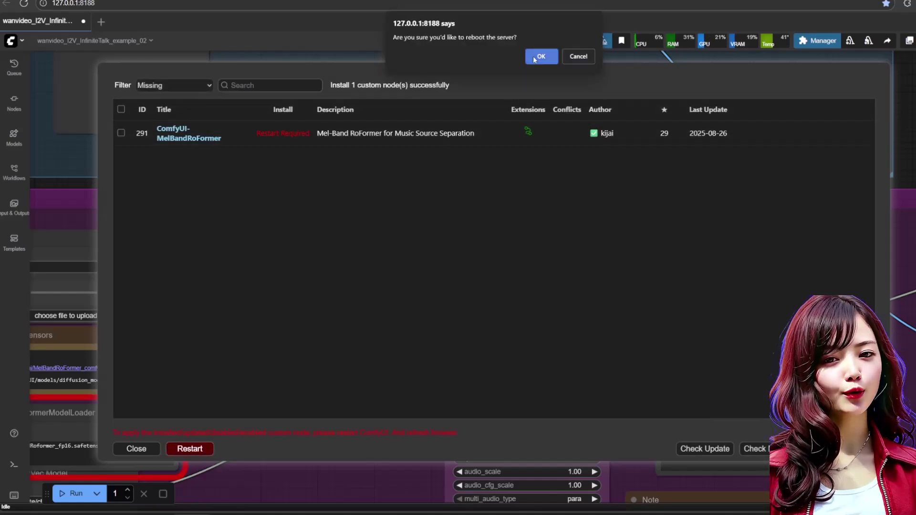
click(538, 55)
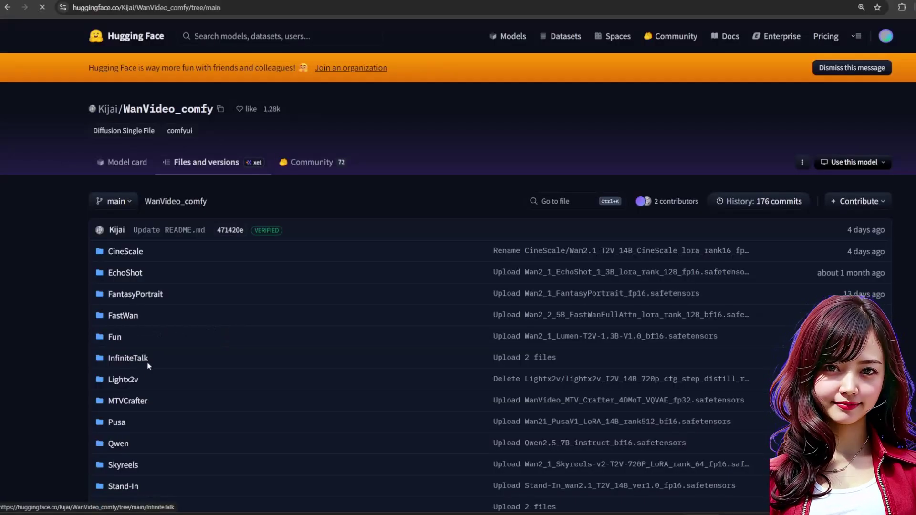
Download the InfiniteTalk Single fp16 model and MelBandRoformer_fp16.safetensors from Hugging Face.
click(146, 362)
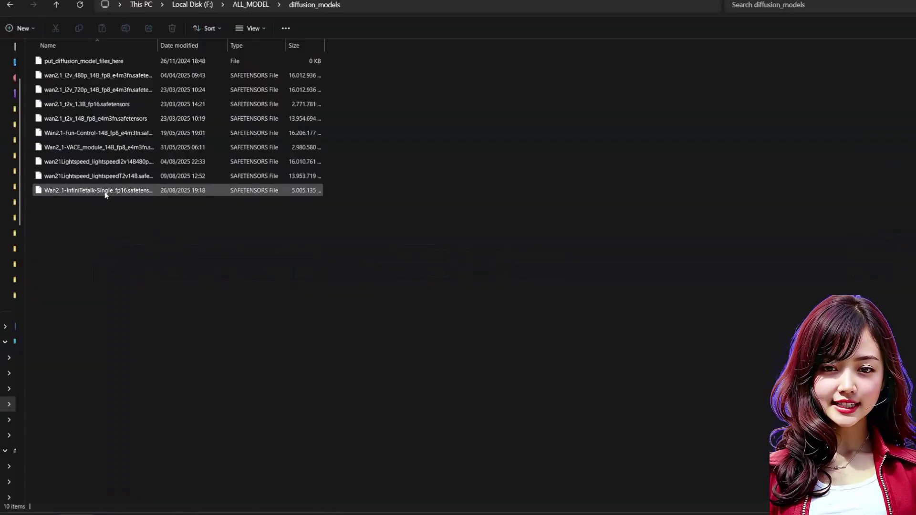
click(105, 193)
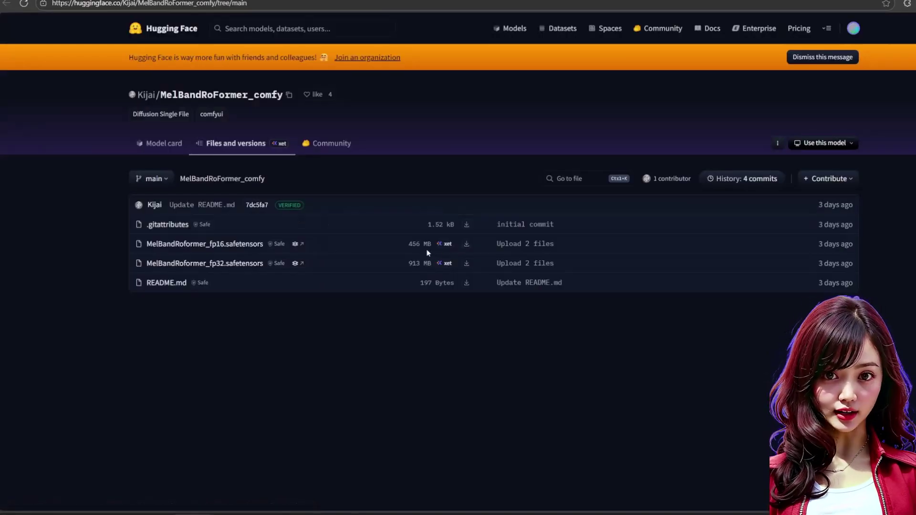
click(467, 244)
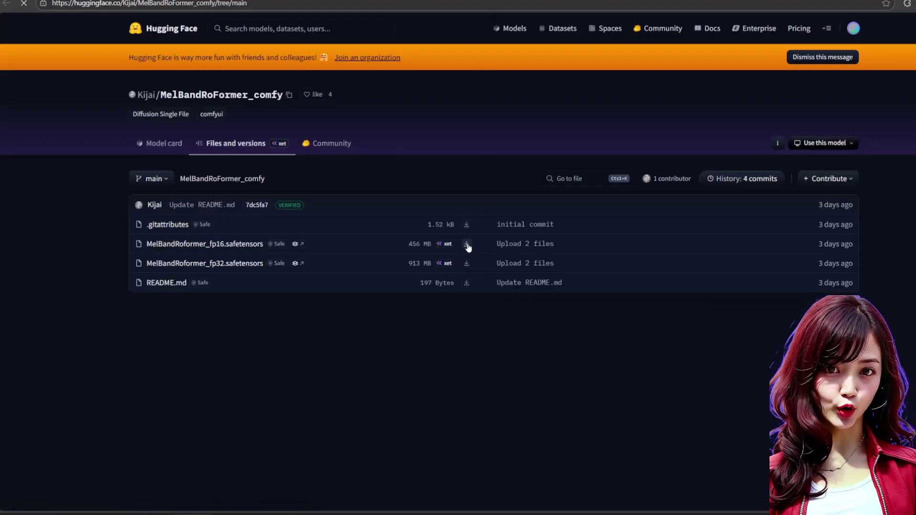
key(Escape)
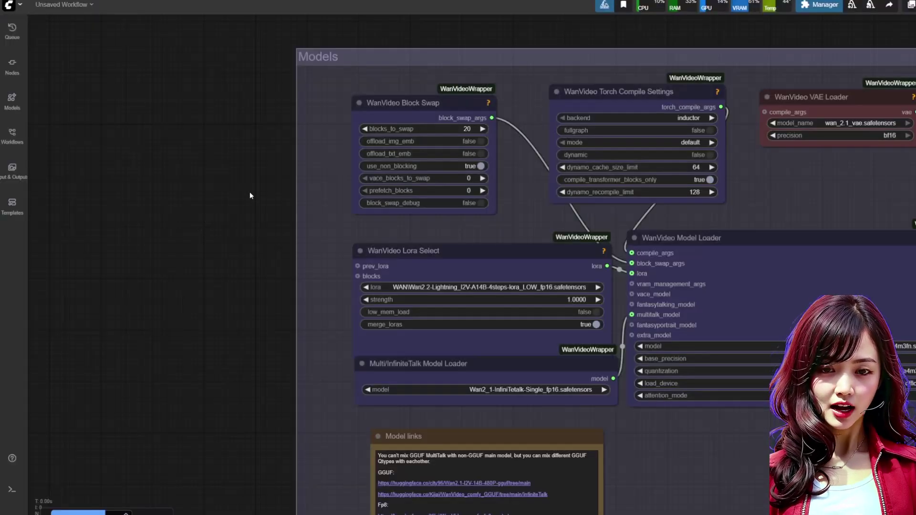
drag(250, 196, 61, 186)
scroll(82, 160, up, 5)
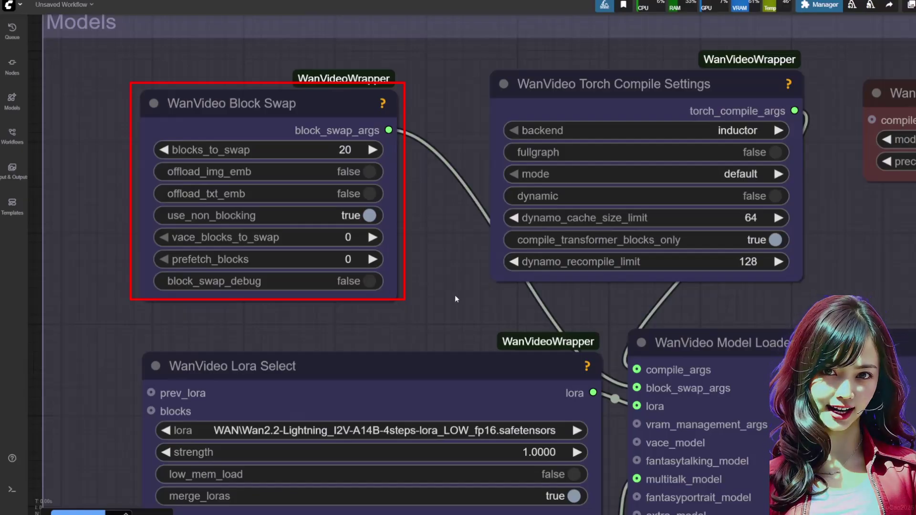
drag(455, 296, 483, 273)
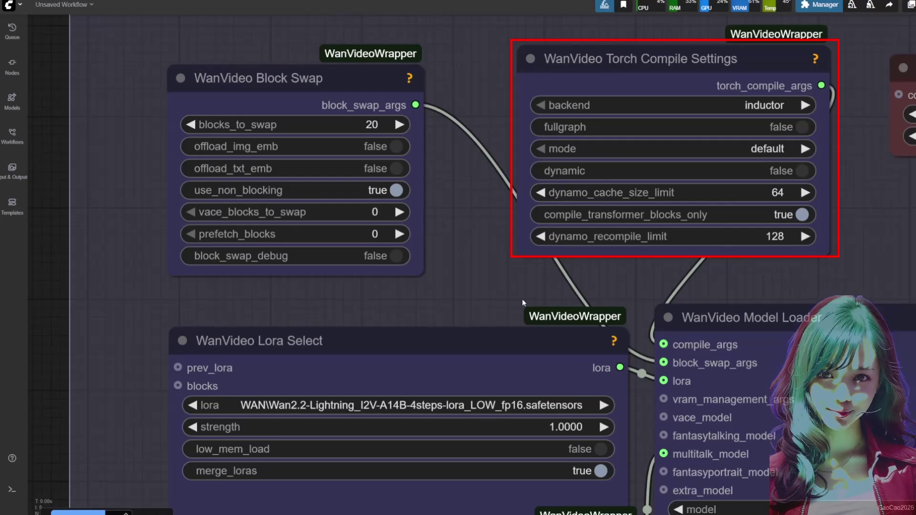
drag(522, 299, 710, 163)
Bypass the WanVideo Lora Select node, keeping the current InfiniteTalk model.
click(607, 219)
key(ctrl+b)
click(603, 458)
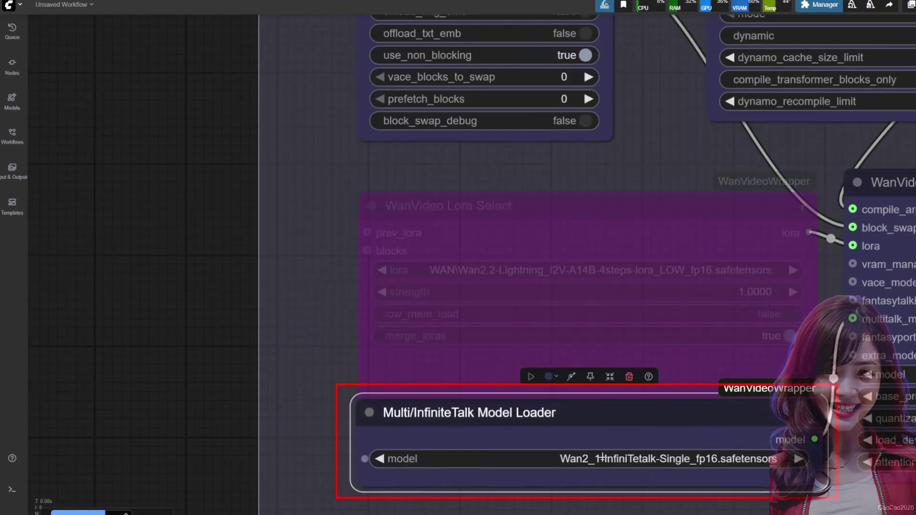
click(620, 459)
click(643, 482)
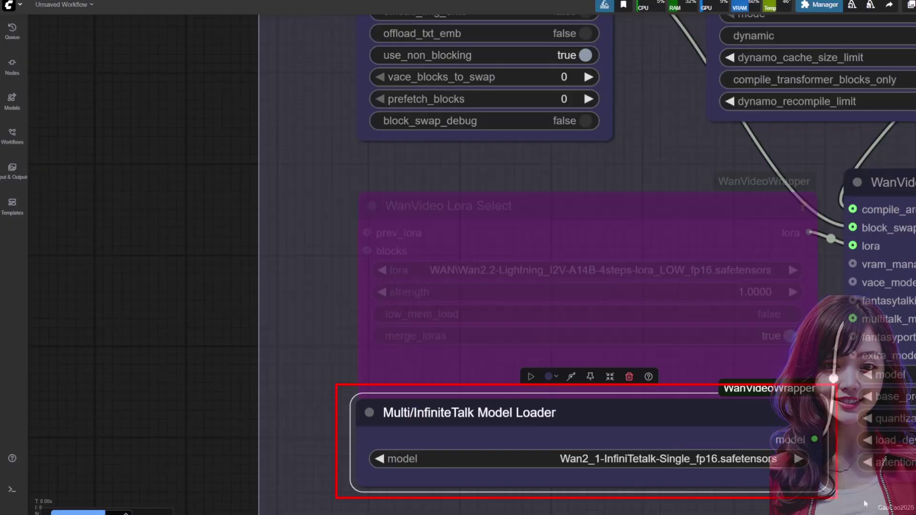
Set the WanVideo Model Loader to the Lightspeed I2V 14B 480p model.
drag(864, 500, 340, 466)
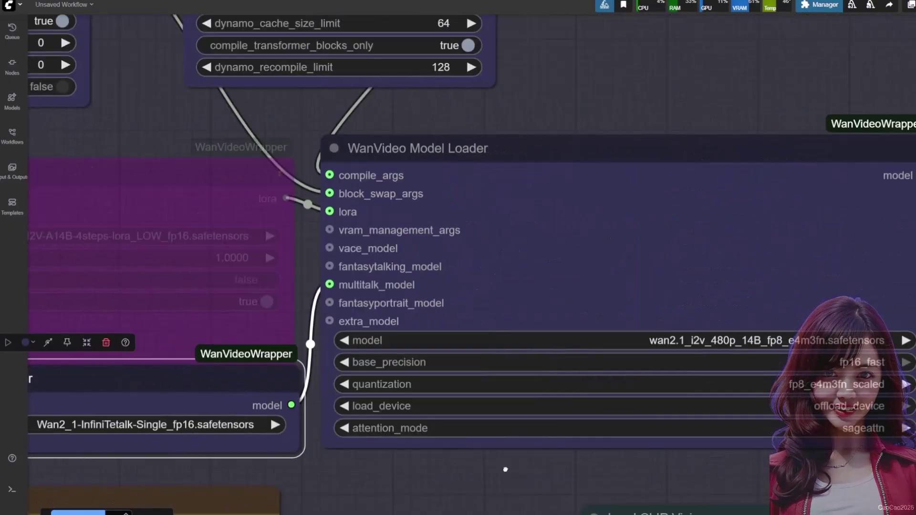
click(737, 341)
text(light)
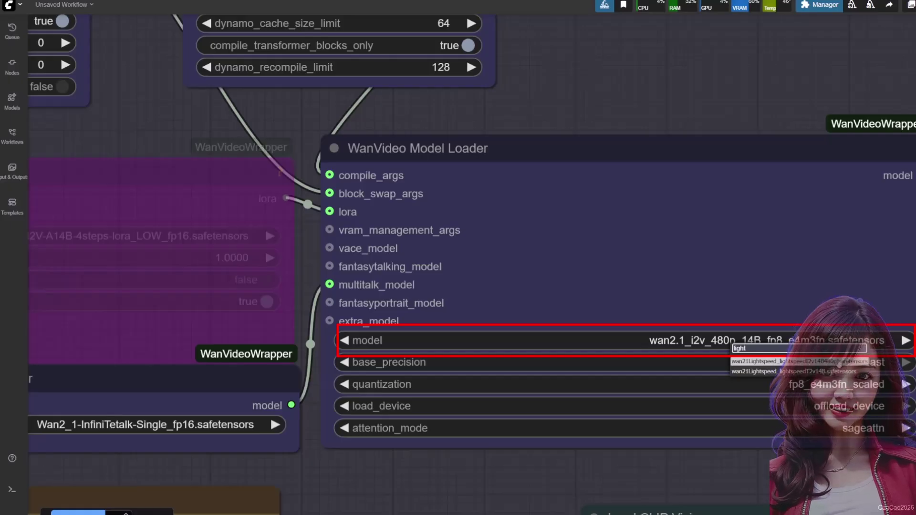
click(838, 361)
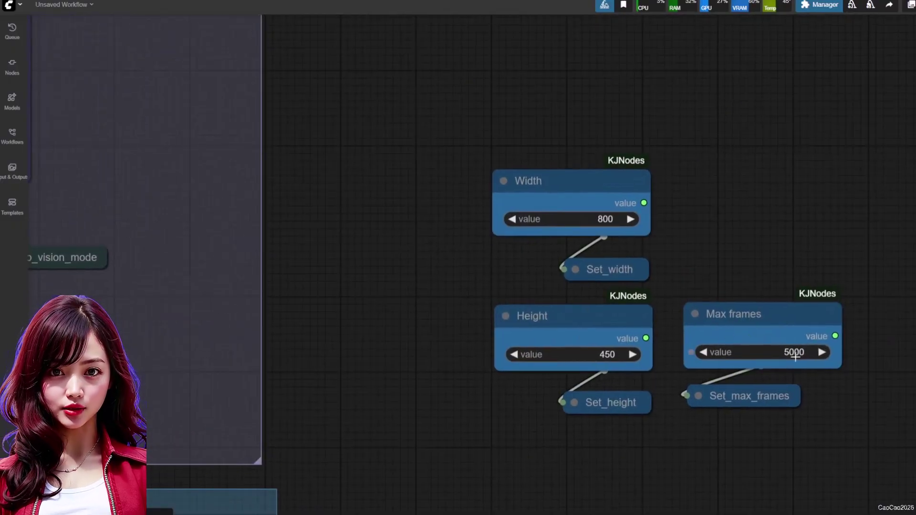
Change the Max frames value from 5000 to 10000.
click(795, 353)
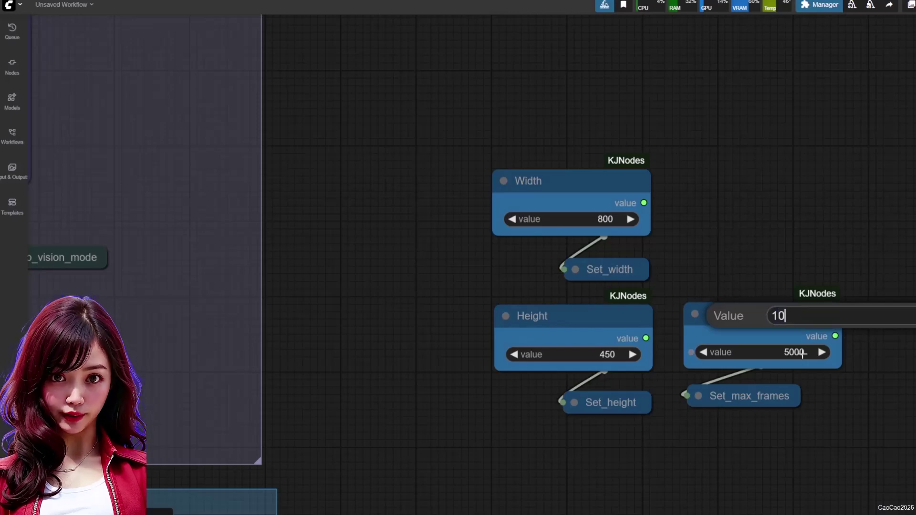
key(Return)
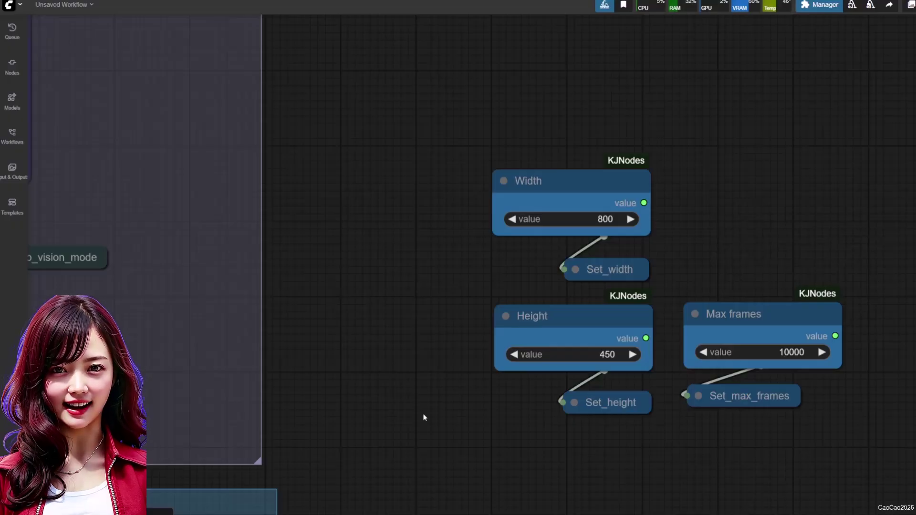
drag(423, 417, 524, 381)
Load 1 SUNRIDE RISER.mp3 into LoadAudio, widen the node, and preview it to 1:10.
scroll(468, 449, up, 1)
drag(467, 449, 471, 427)
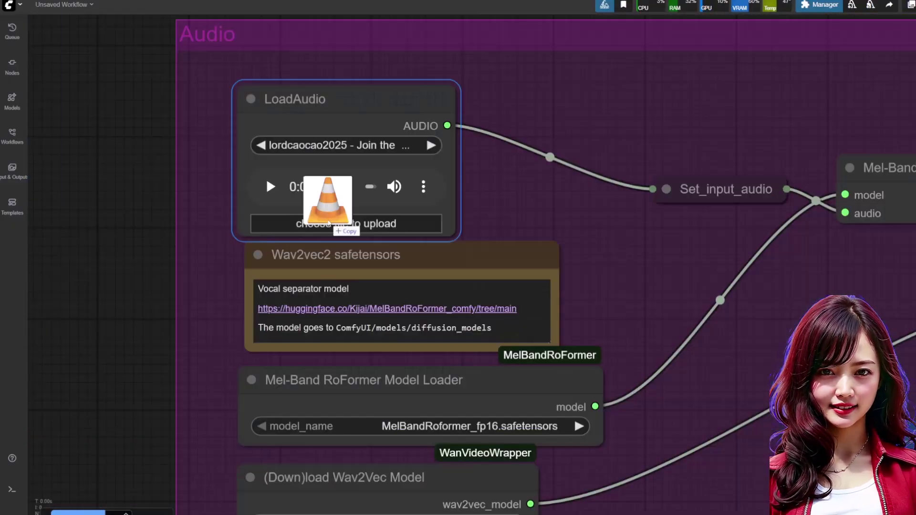
drag(306, 182, 333, 164)
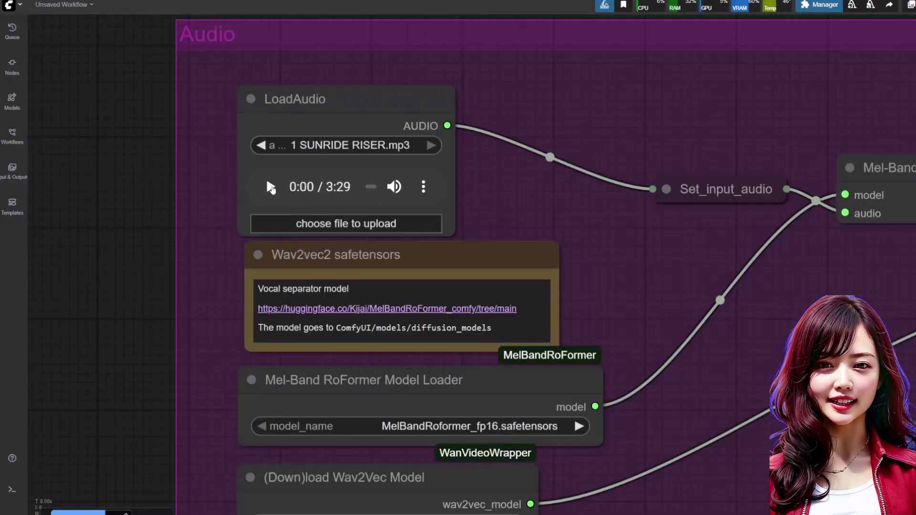
click(270, 187)
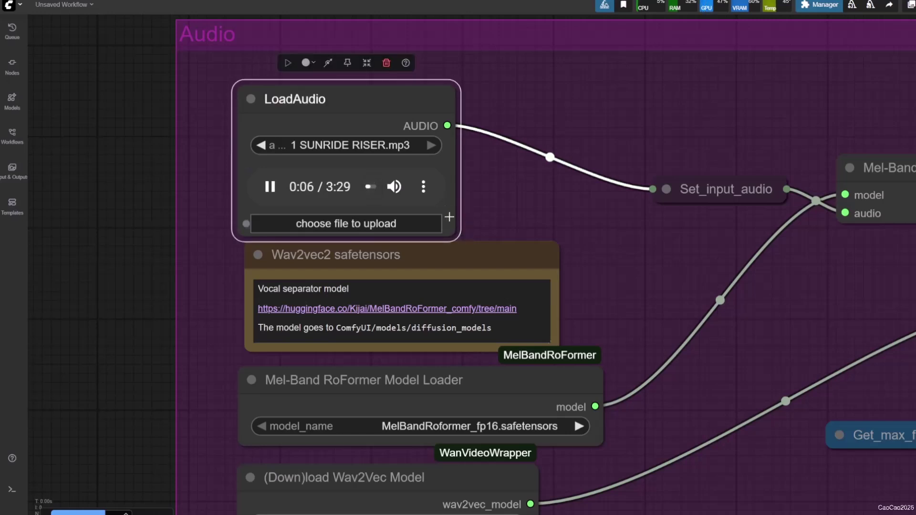
drag(453, 229, 577, 230)
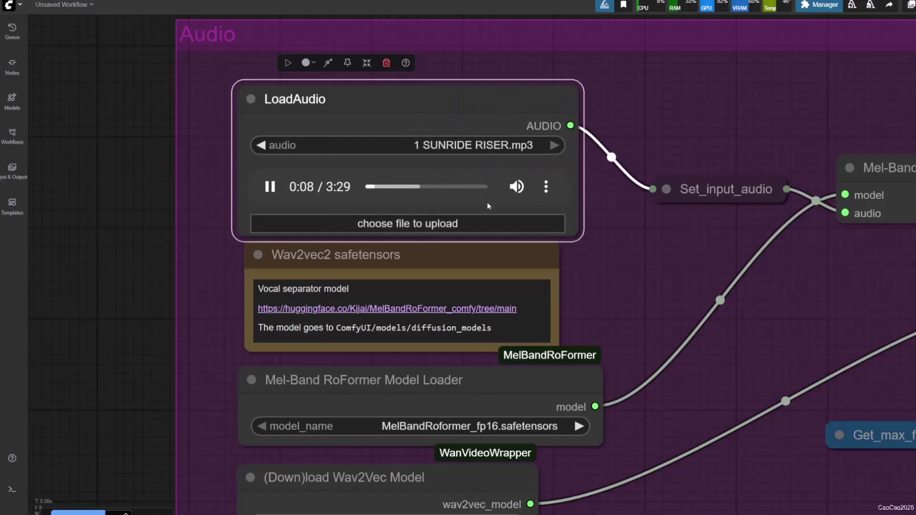
click(406, 187)
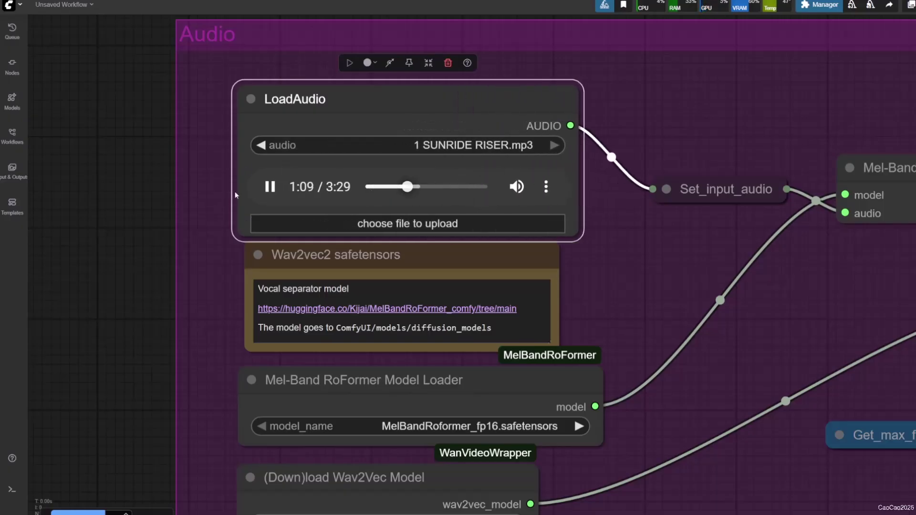
click(268, 187)
scroll(407, 198, down, 3)
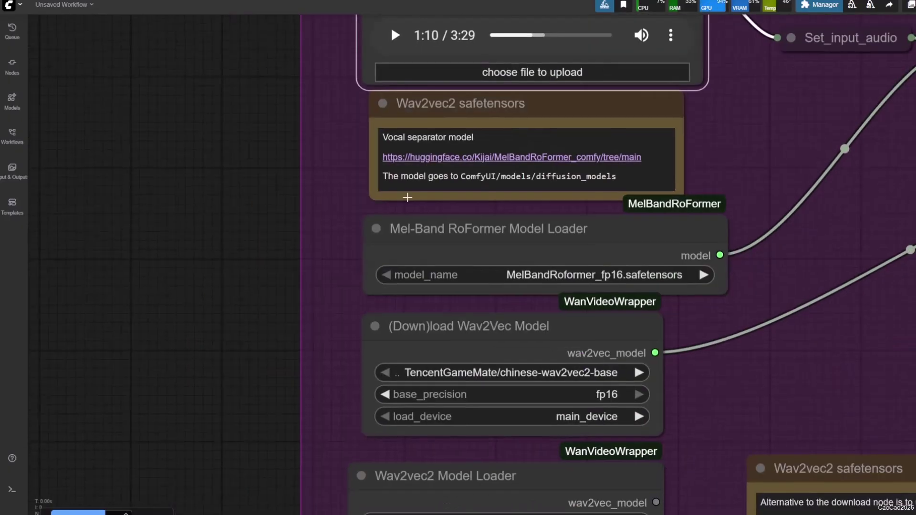
click(644, 277)
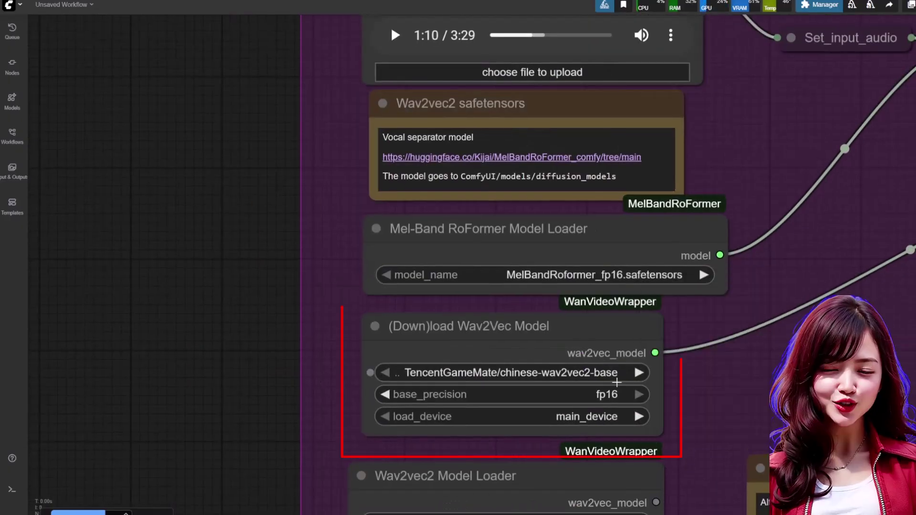
click(592, 371)
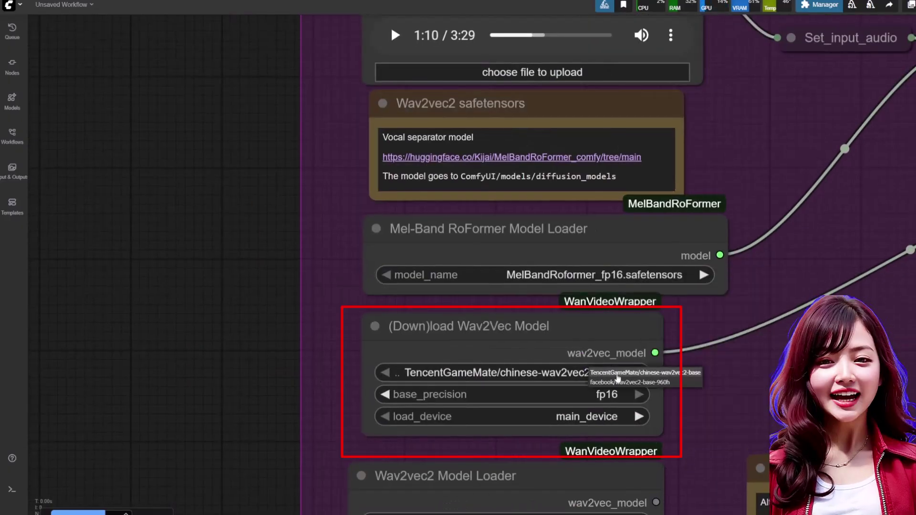
click(621, 372)
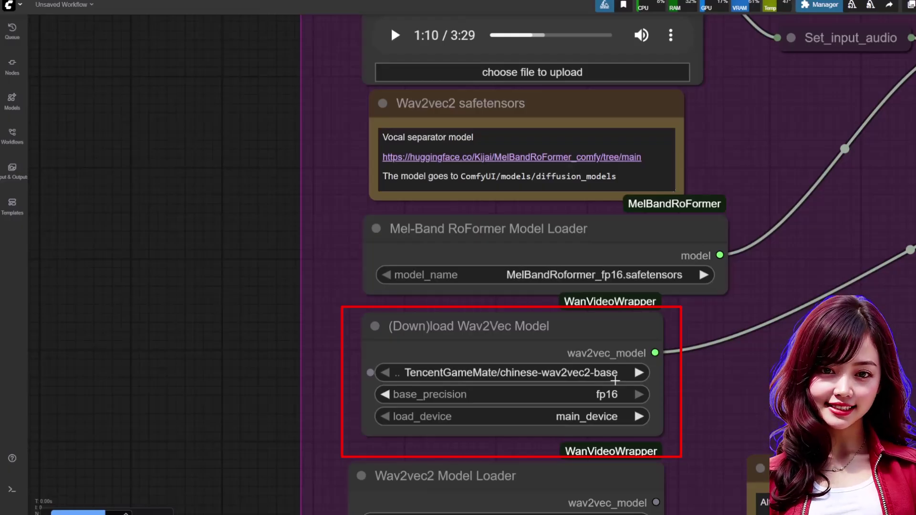
scroll(615, 380, down, 10)
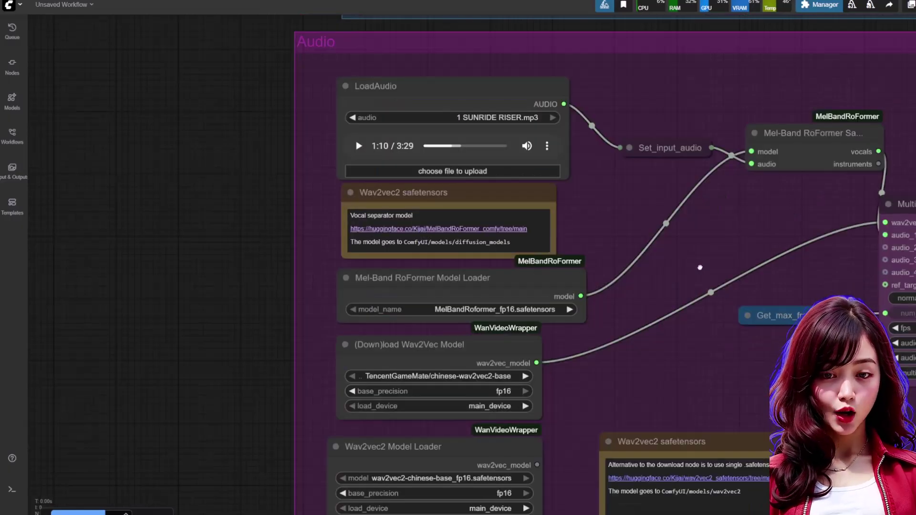
scroll(427, 300, up, 5)
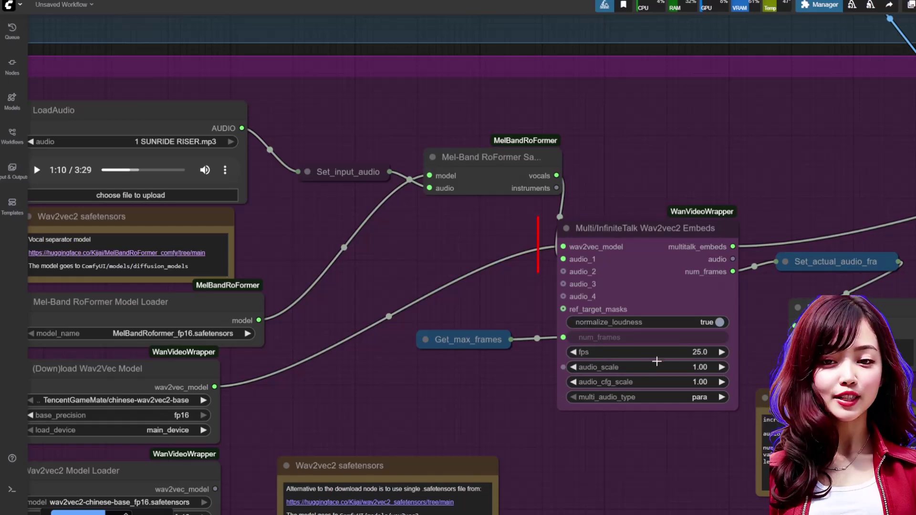
click(695, 351)
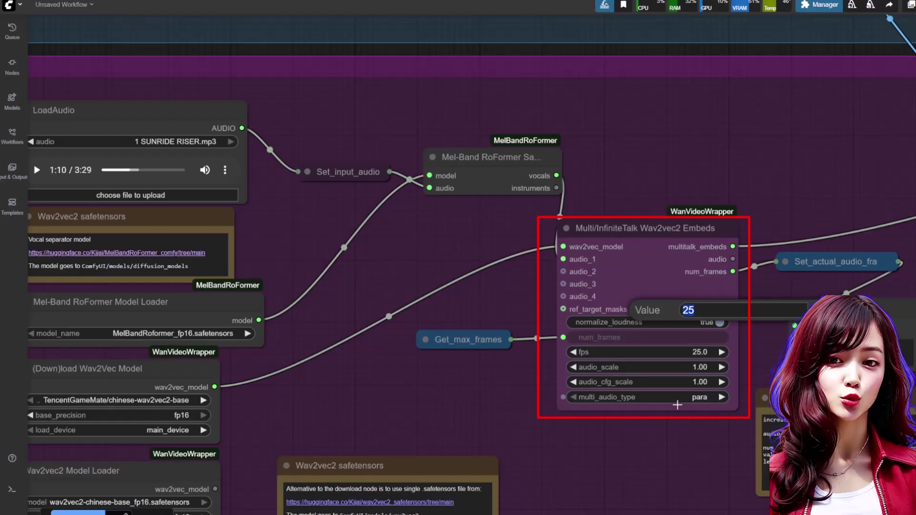
drag(678, 405, 559, 321)
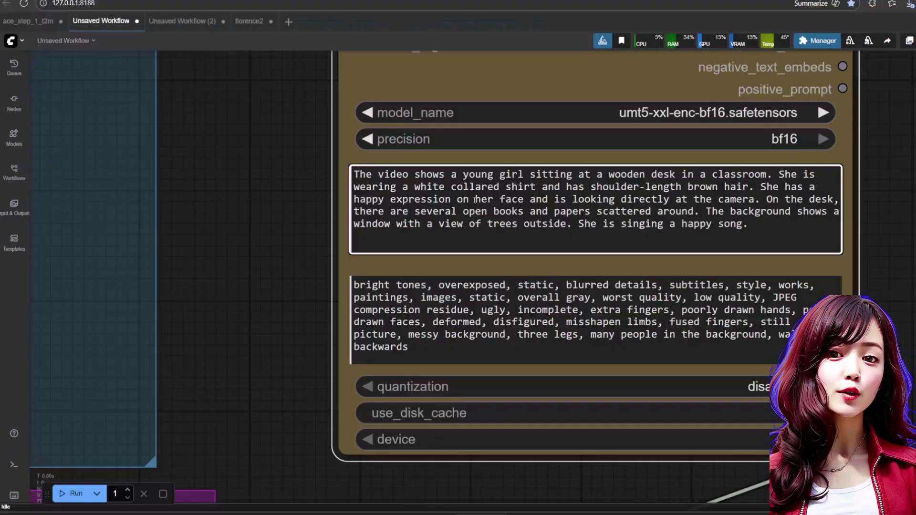
Select umt5-xxl-enc-bf16.safetensors as the TextEncode Cached model.
scroll(530, 199, down, 3)
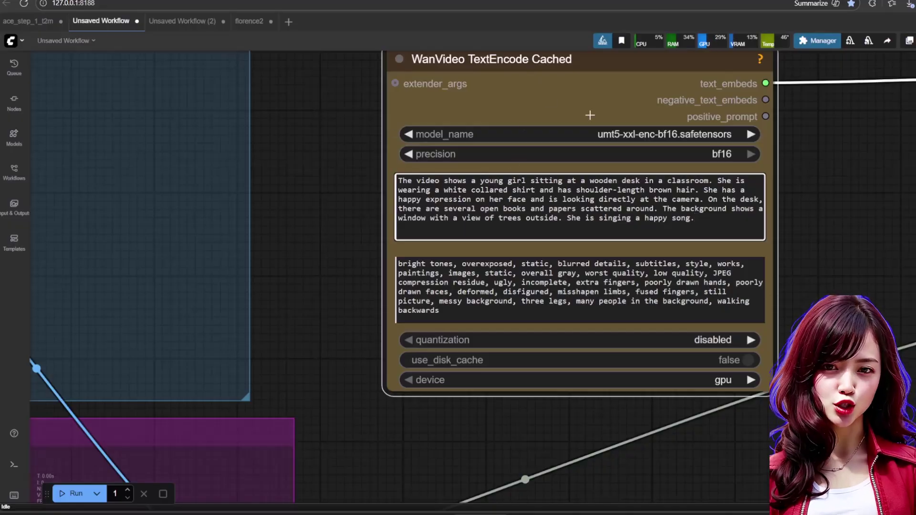
click(649, 135)
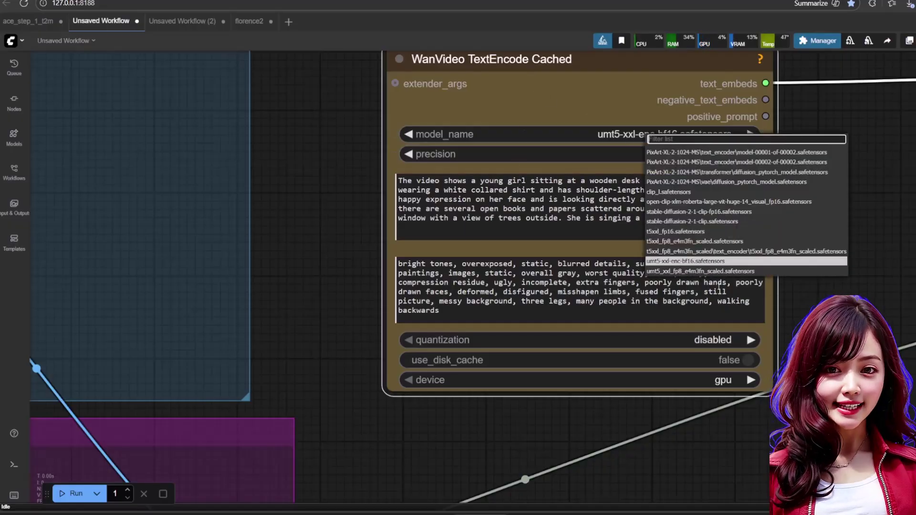
click(707, 262)
scroll(545, 408, down, 1)
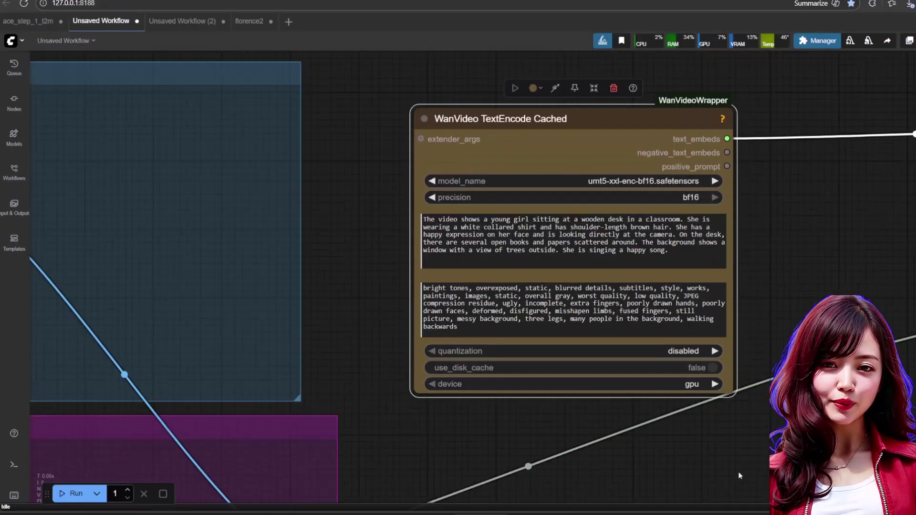